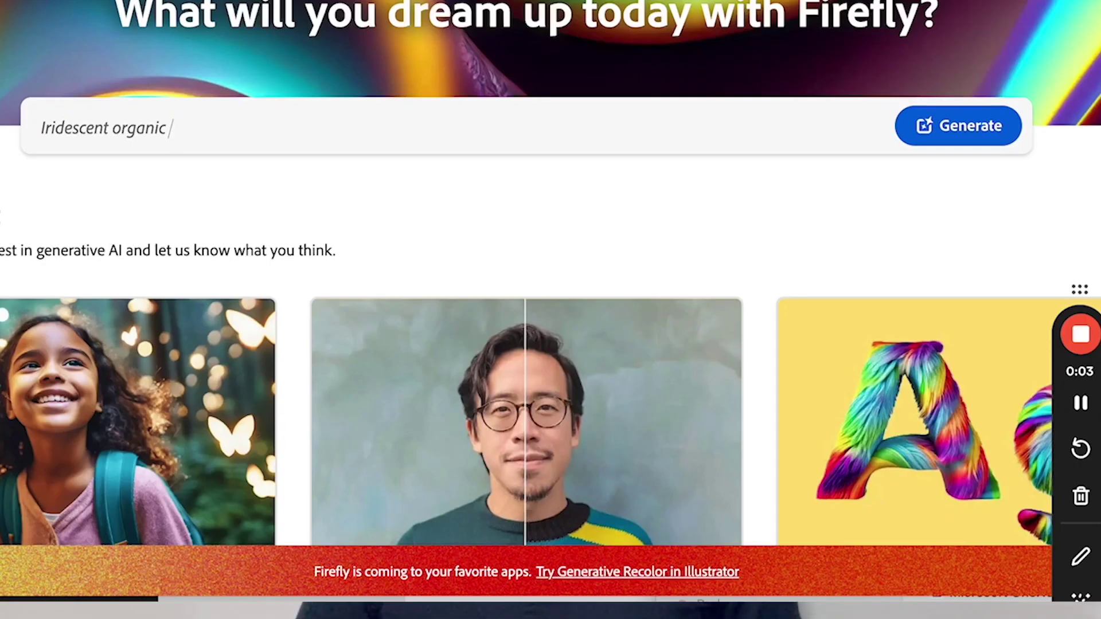
# Replace the Firefly prompt with 'Close up of detailed sci-fi suit, futuristic'
pyautogui.press('BackSpace')
pyautogui.press('BackSpace')
pyautogui.press('BackSpace')
pyautogui.press('BackSpace')
pyautogui.press('BackSpace')
pyautogui.press('BackSpace')
pyautogui.press('BackSpace')
pyautogui.press('BackSpace')
pyautogui.press('BackSpace')
pyautogui.press('BackSpace')
pyautogui.press('BackSpace')
pyautogui.press('BackSpace')
pyautogui.press('BackSpace')
pyautogui.press('BackSpace')
pyautogui.press('BackSpace')
pyautogui.press('BackSpace')
pyautogui.press('BackSpace')
pyautogui.press('BackSpace')
pyautogui.write('Close up of')
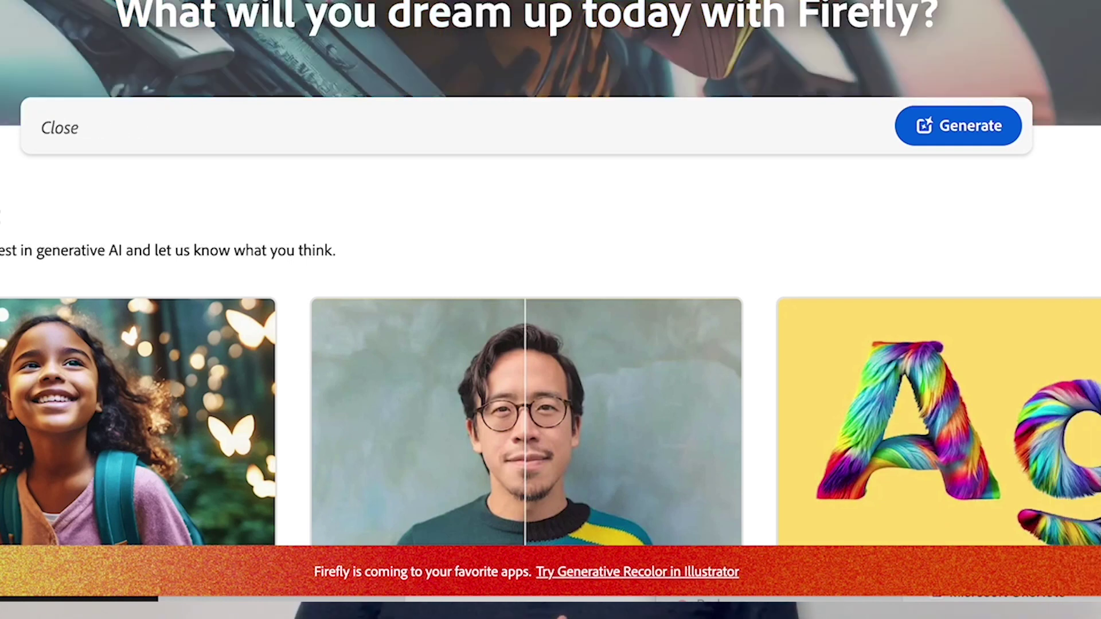
pyautogui.write(' detailed sci-fi suit, futuristic')
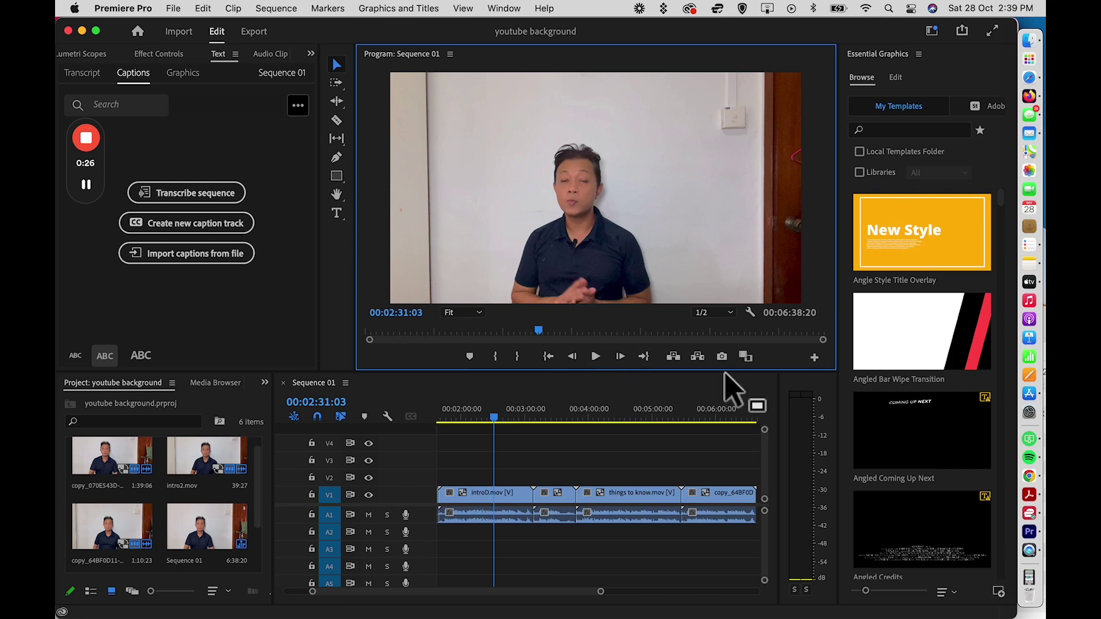
# Export the current sequence frame as a JPEG still named snapshot2
pyautogui.click(720, 358)
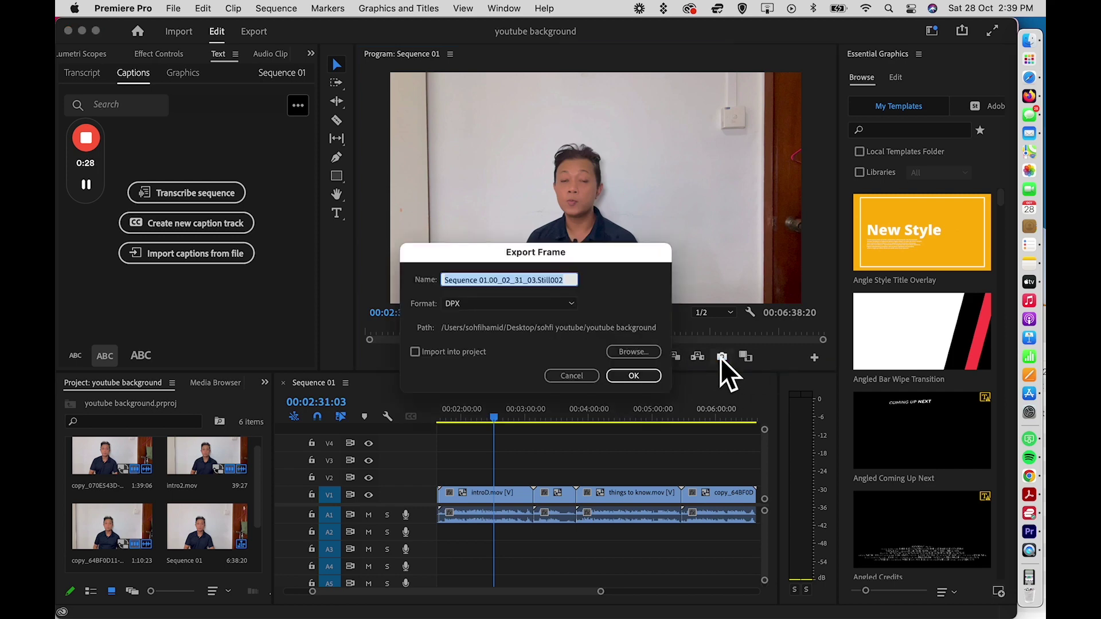
pyautogui.write('snapshot2')
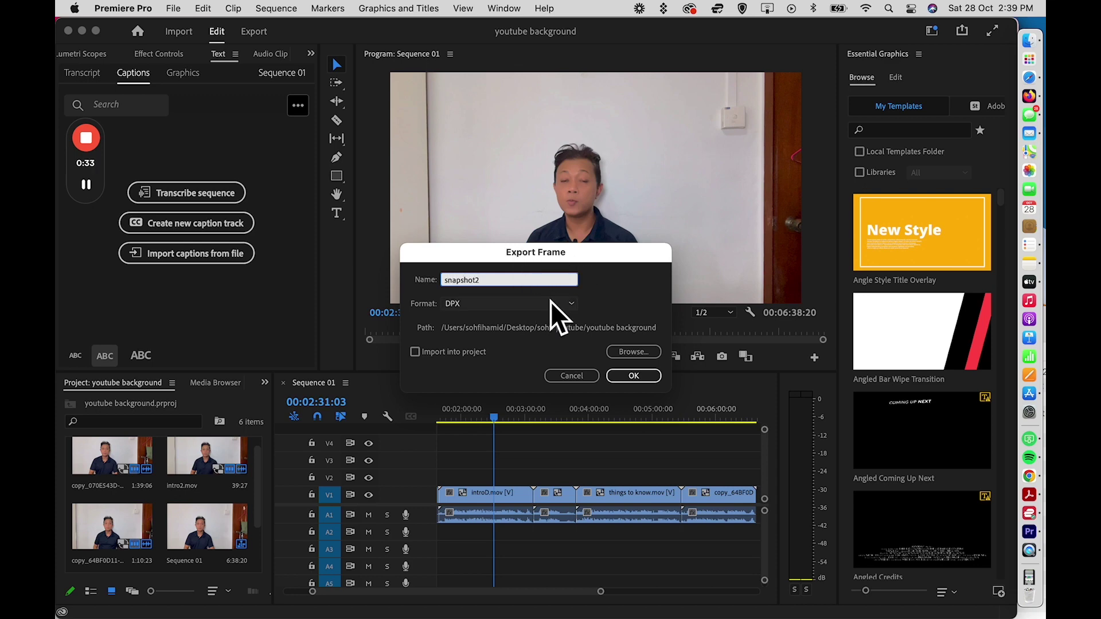
pyautogui.click(552, 303)
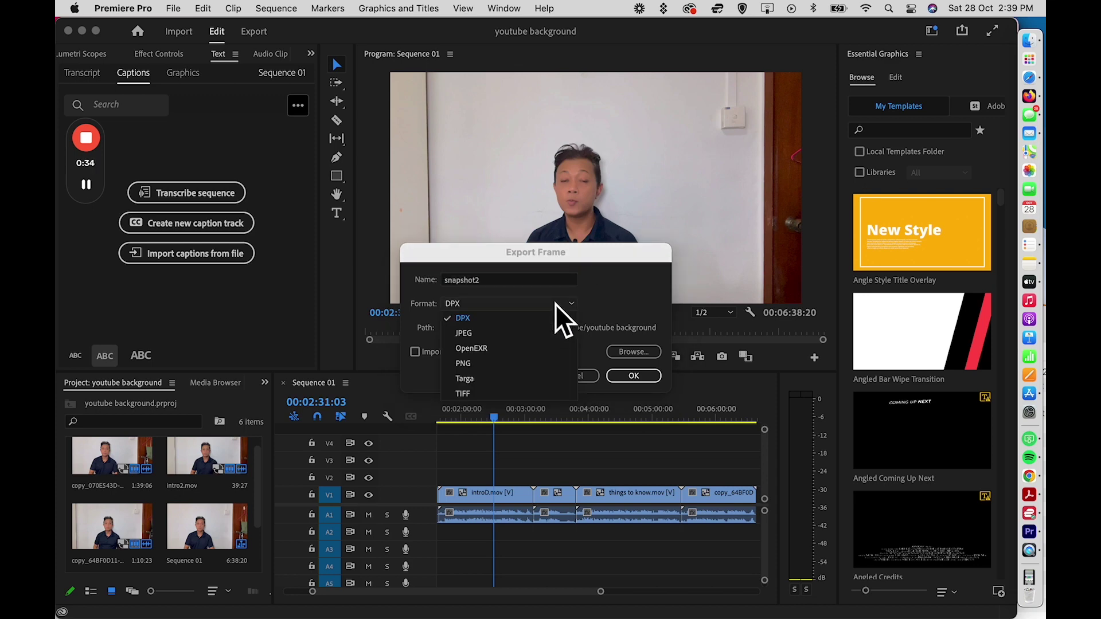
pyautogui.click(530, 335)
pyautogui.click(650, 373)
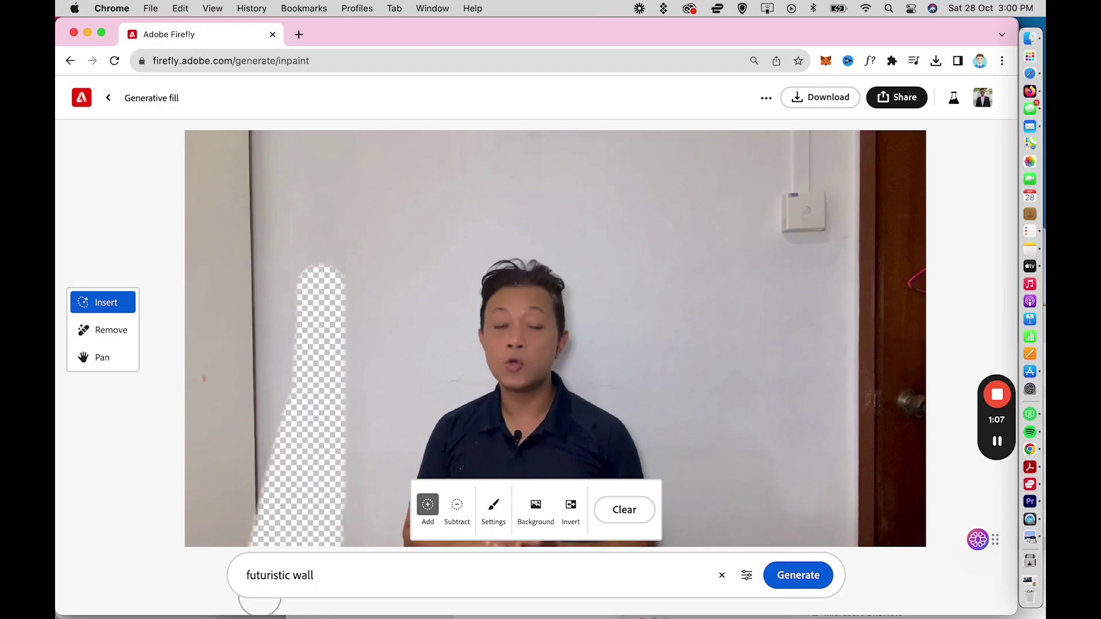
# Mask the left wall edge and generate fill variations with the prompt 'window'
pyautogui.moveTo(260, 602)
pyautogui.mouseDown()
pyautogui.moveTo(247, 573)
pyautogui.moveTo(206, 545)
pyautogui.moveTo(190, 549)
pyautogui.moveTo(198, 189)
pyautogui.mouseUp()
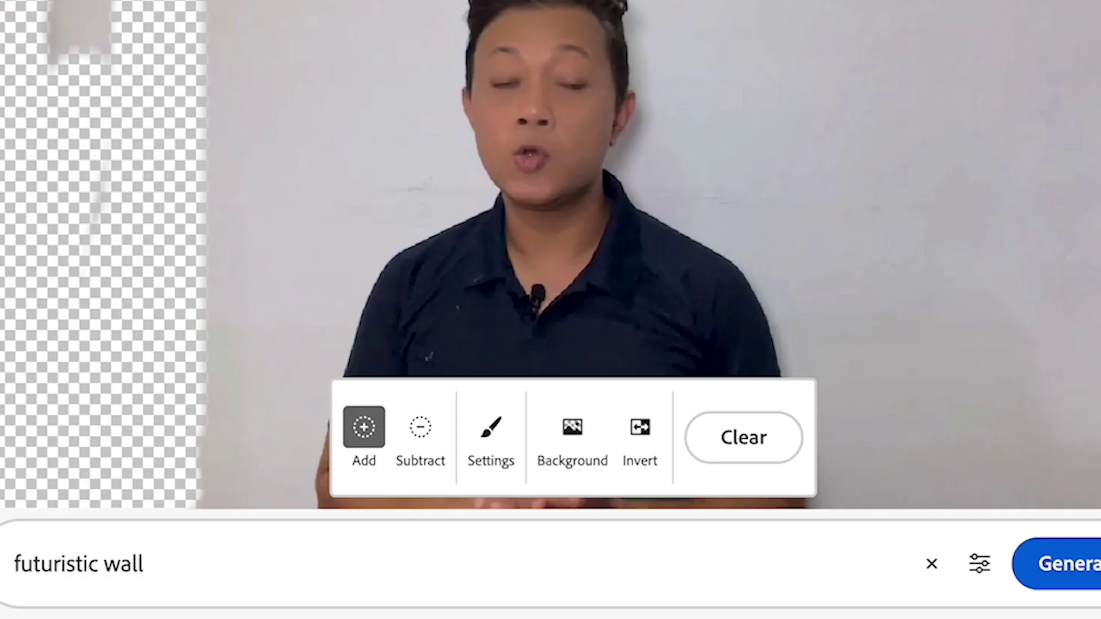
pyautogui.write('window')
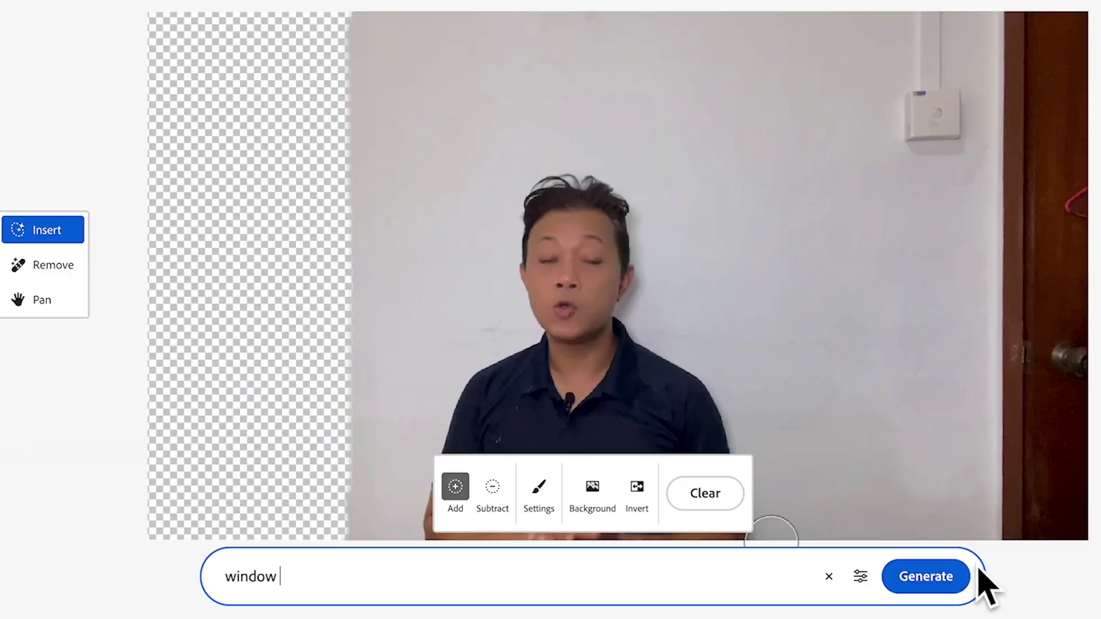
pyautogui.click(926, 575)
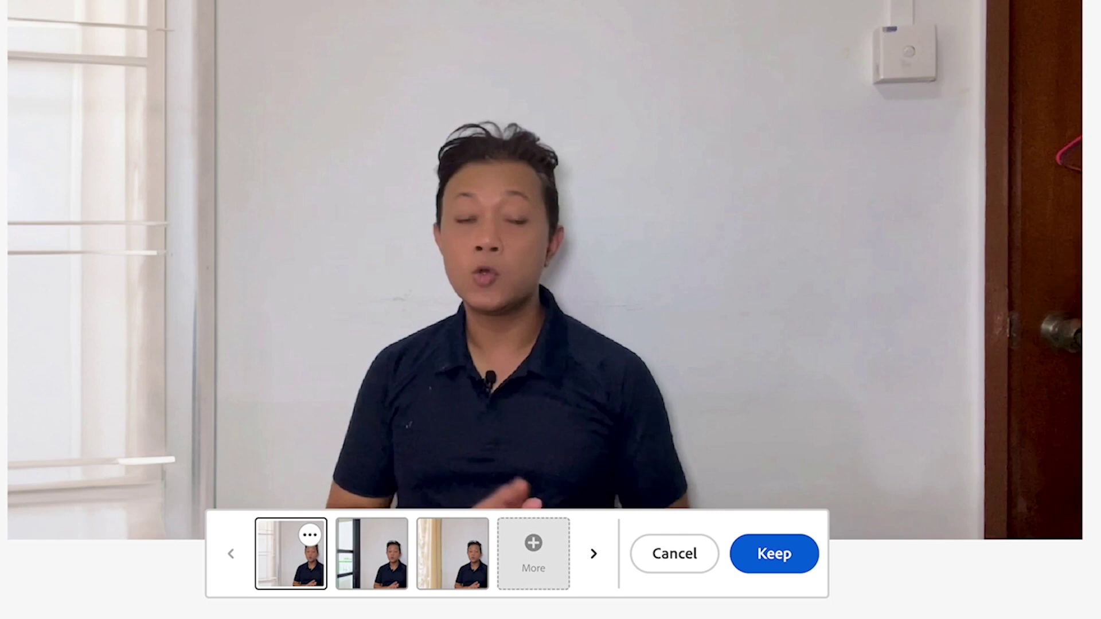
# Compare the dark-framed window and curtain variations, then keep the white-framed window
pyautogui.click(370, 557)
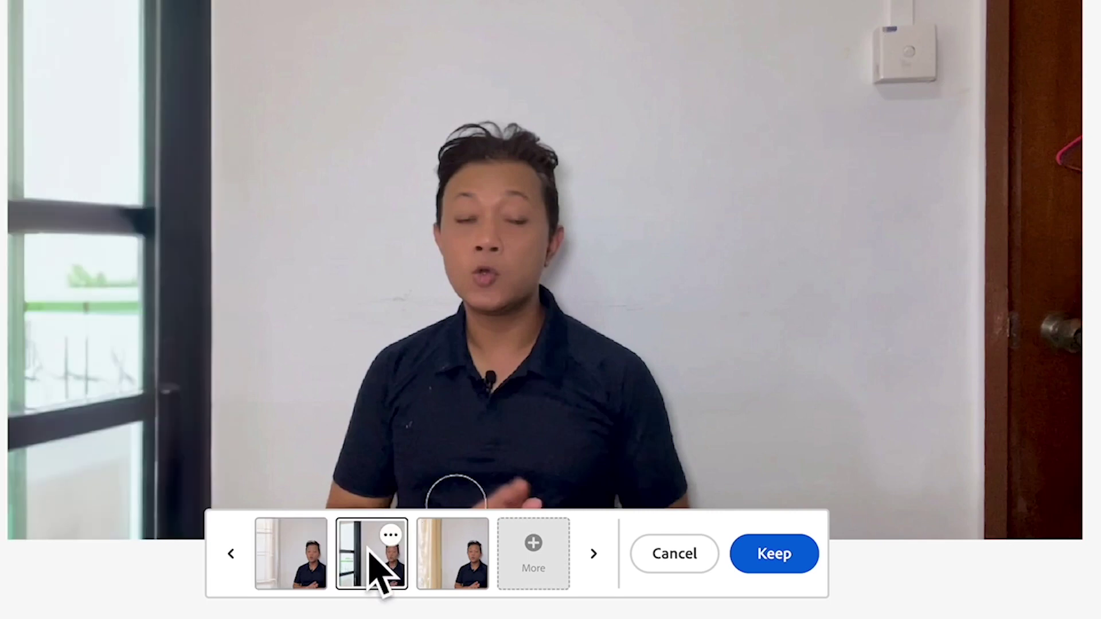
pyautogui.click(451, 588)
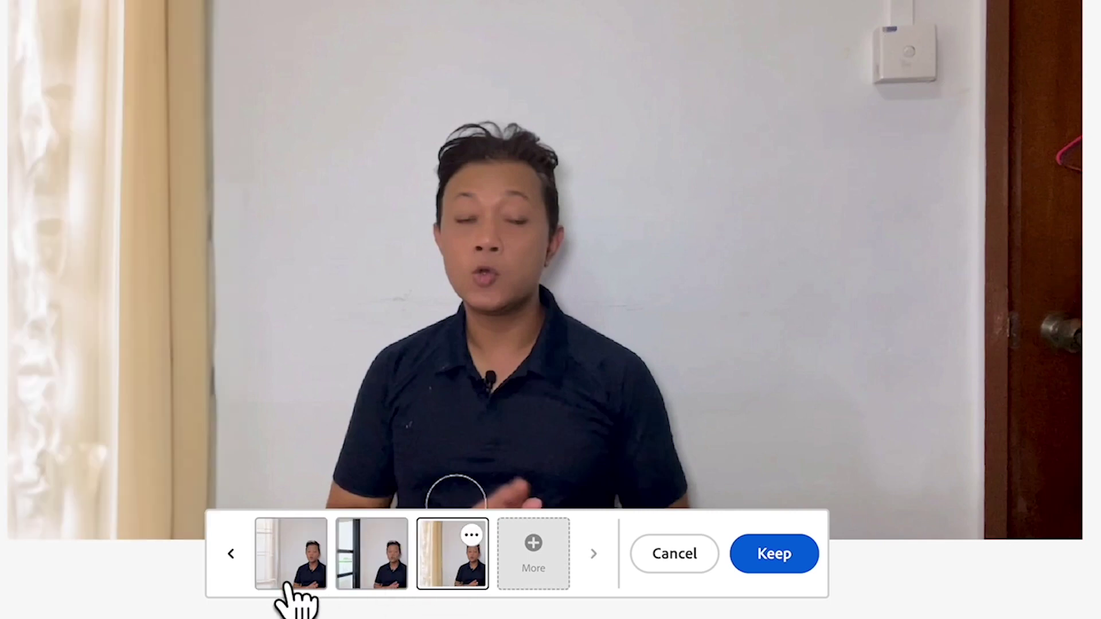
pyautogui.click(282, 564)
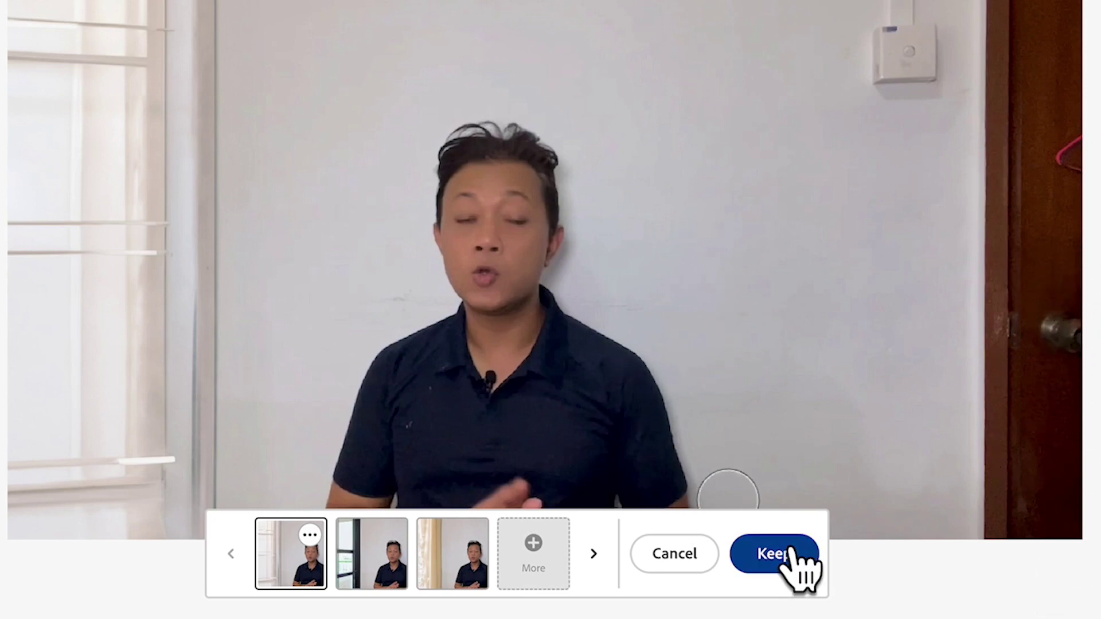
pyautogui.click(798, 567)
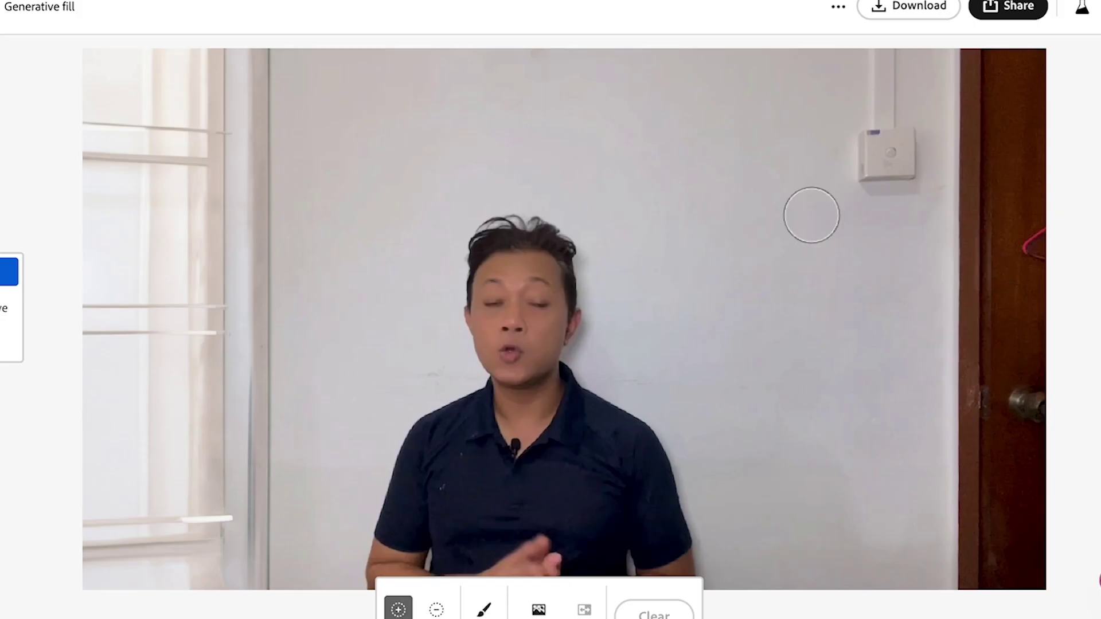
# Mask the right-edge door, fill it with a plant, and pick the yellow-budded plant variant
pyautogui.moveTo(986, 336)
pyautogui.mouseDown()
pyautogui.moveTo(1035, 579)
pyautogui.moveTo(1000, 553)
pyautogui.moveTo(980, 573)
pyautogui.moveTo(956, 401)
pyautogui.moveTo(953, 216)
pyautogui.moveTo(912, 498)
pyautogui.moveTo(923, 51)
pyautogui.moveTo(945, 33)
pyautogui.moveTo(1055, 74)
pyautogui.moveTo(1030, 152)
pyautogui.moveTo(1026, 52)
pyautogui.mouseUp()
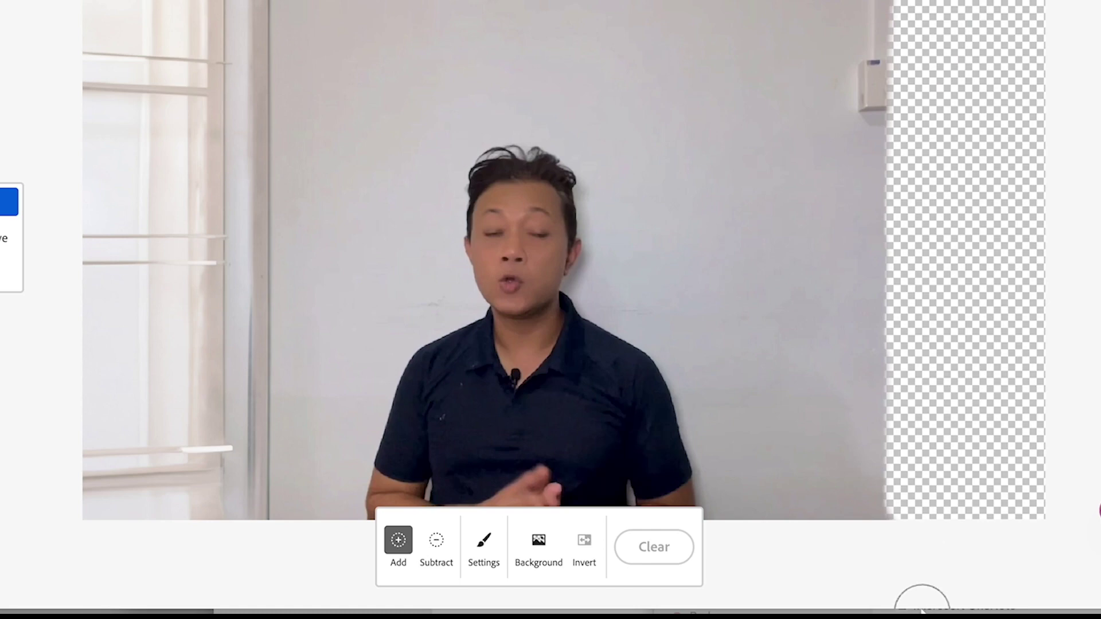
pyautogui.click(410, 567)
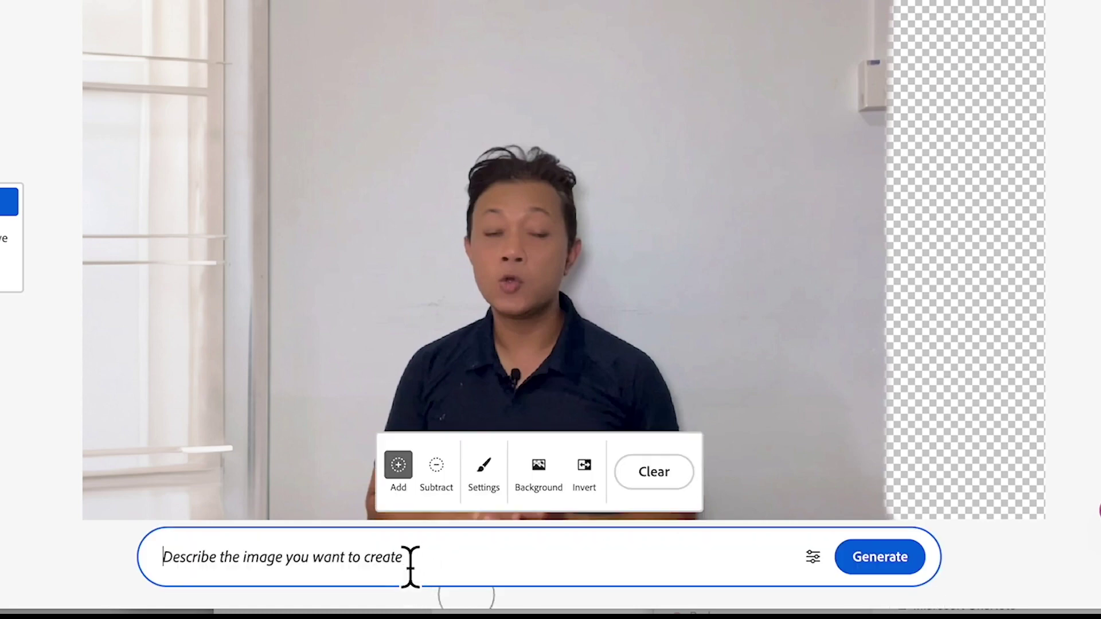
pyautogui.write('pla')
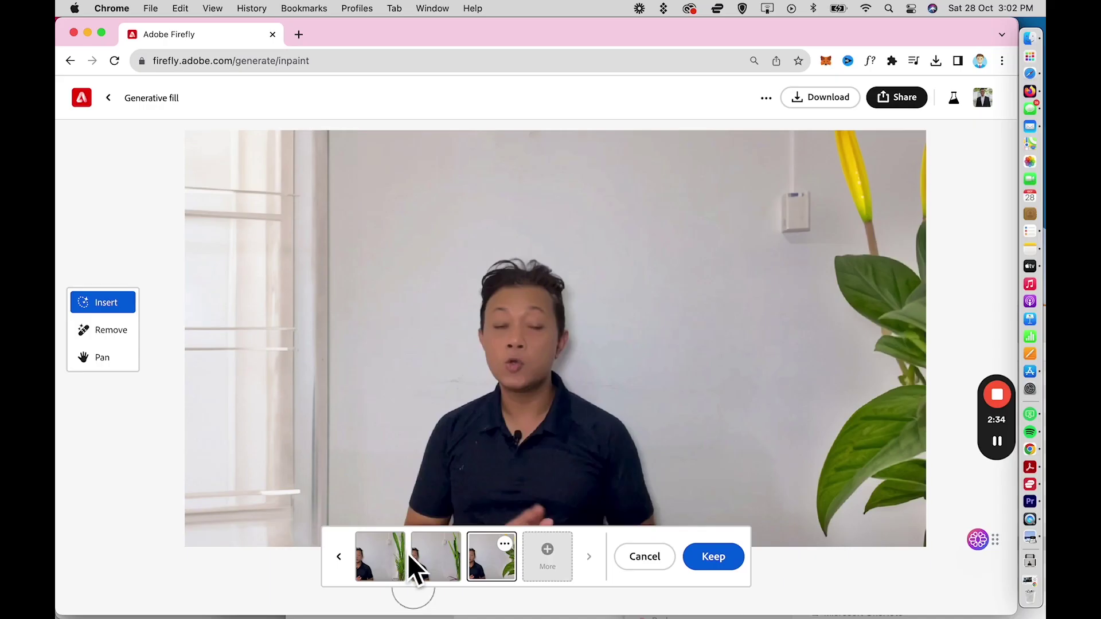
pyautogui.click(380, 557)
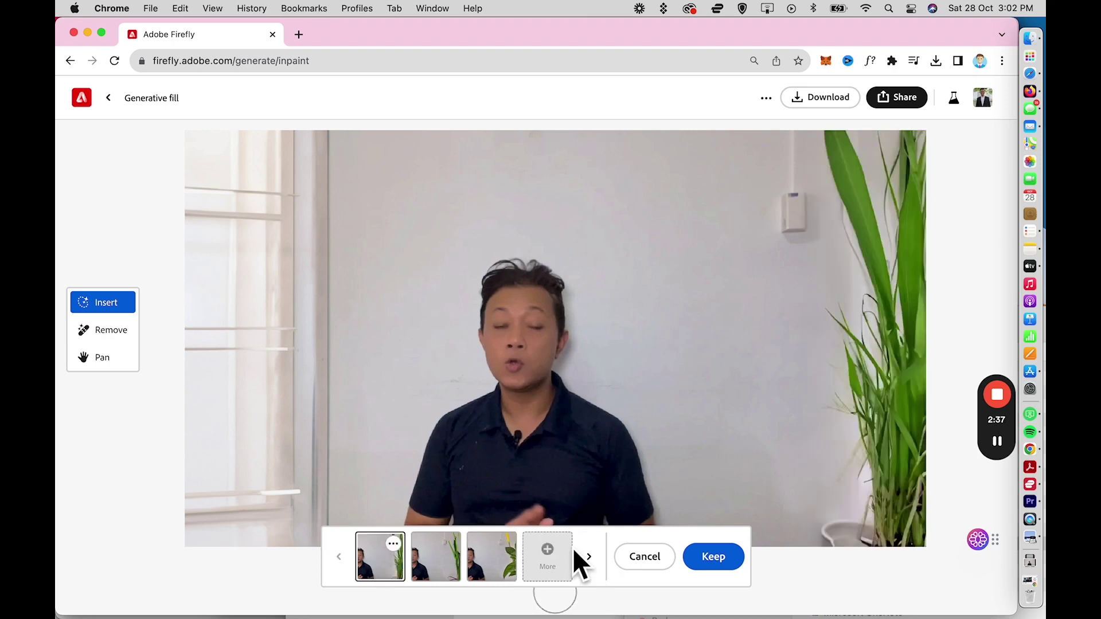
pyautogui.click(491, 567)
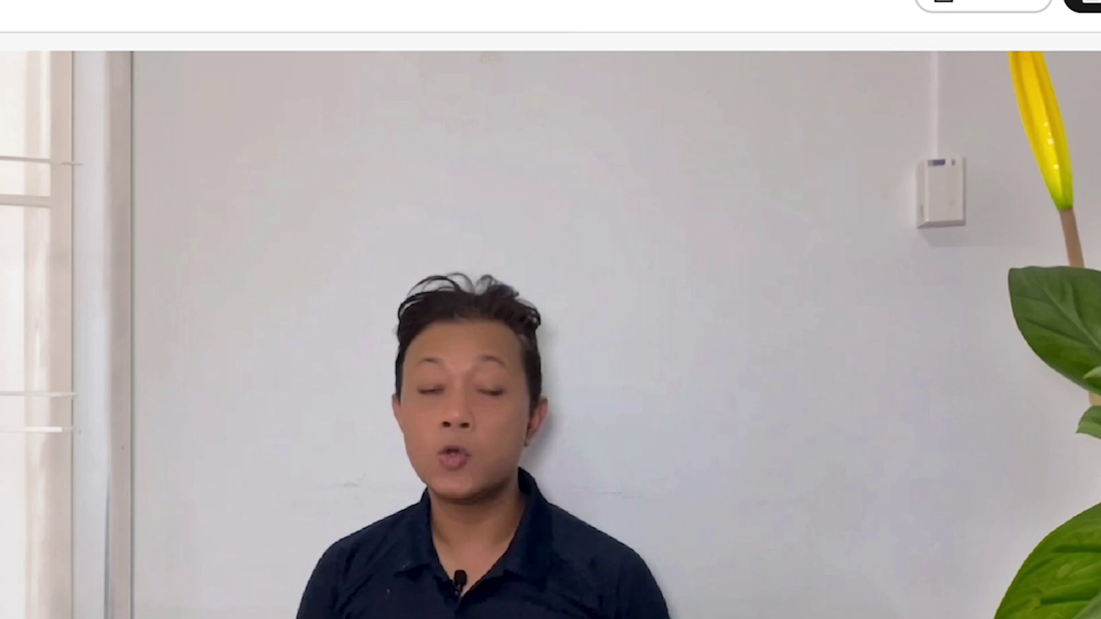
# Paint over the wall-mounted box up to the top edge and keep a generated picture frame
pyautogui.moveTo(926, 115); pyautogui.dragTo(929, 233)
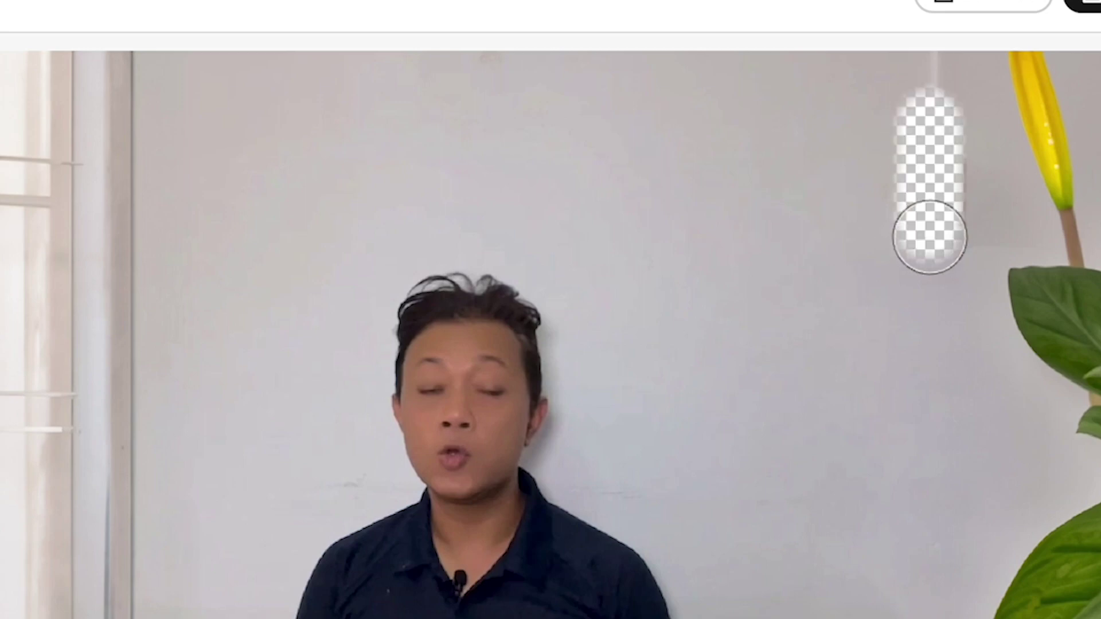
pyautogui.moveTo(926, 126); pyautogui.dragTo(936, 69)
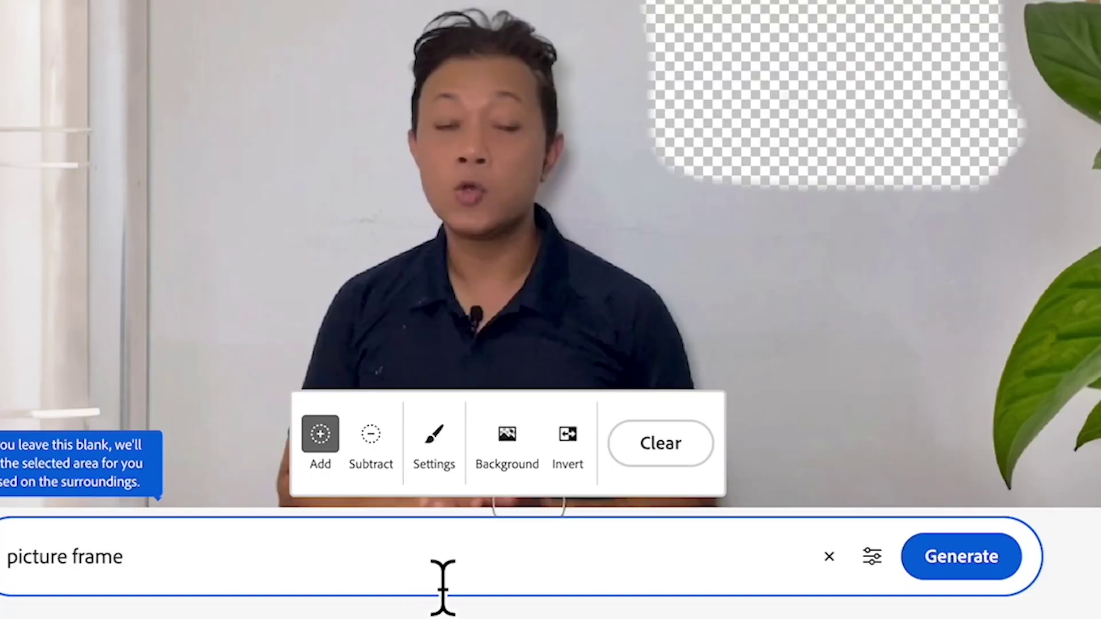
pyautogui.click(955, 563)
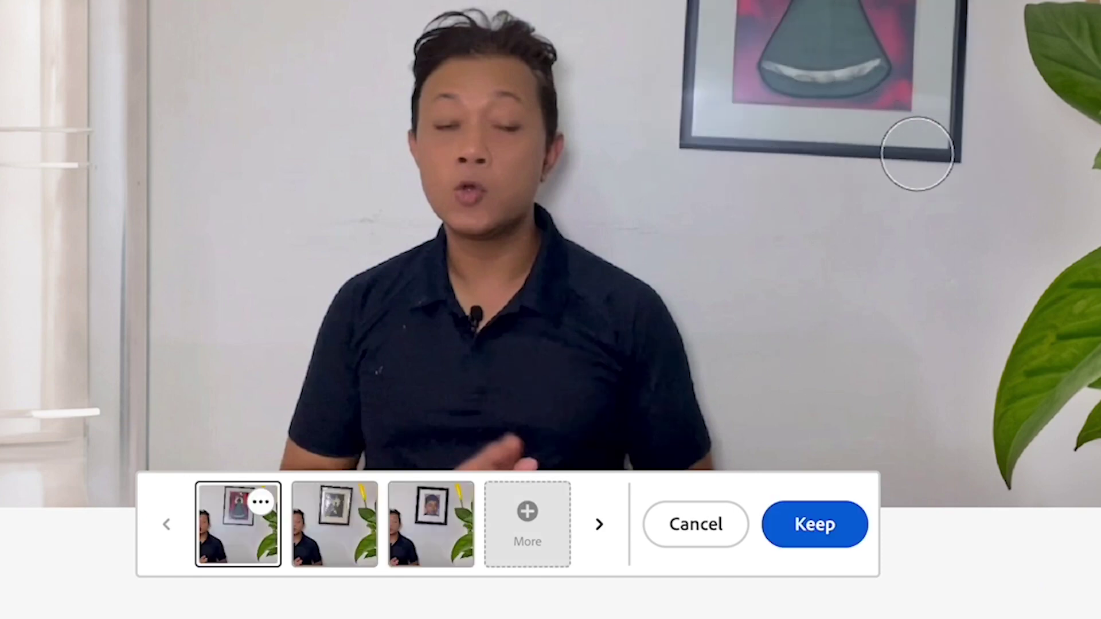
pyautogui.click(803, 523)
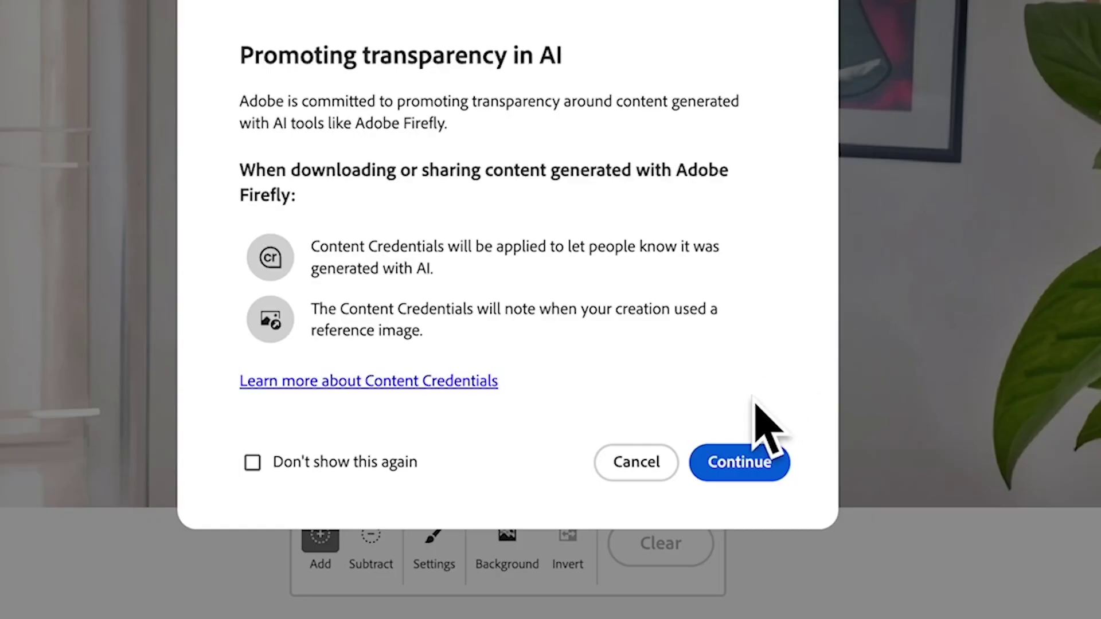
# Continue past the AI transparency notice to download the image with Content Credentials
pyautogui.click(740, 462)
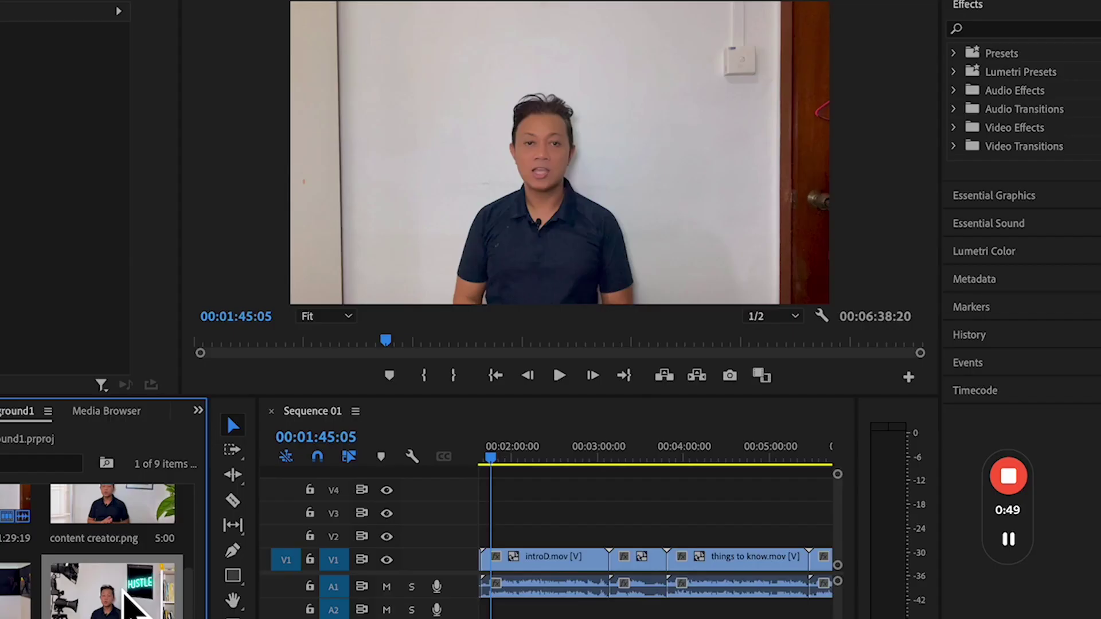
# Place hustle.png on the timeline above the presenter and extend its end by four seconds
pyautogui.moveTo(132, 602); pyautogui.dragTo(499, 528)
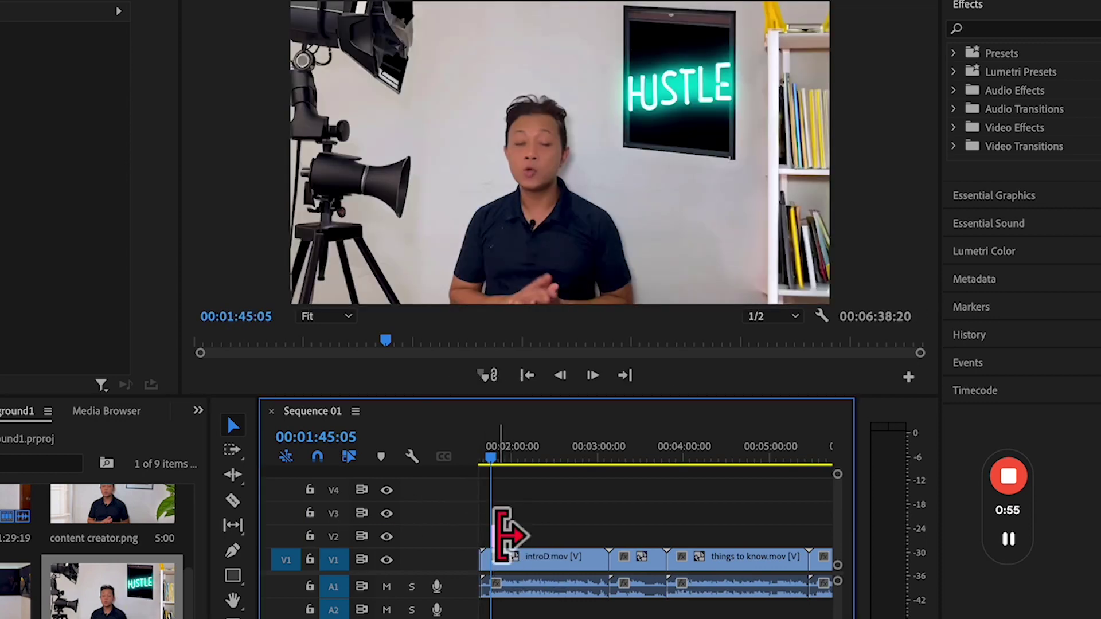
pyautogui.press('=')
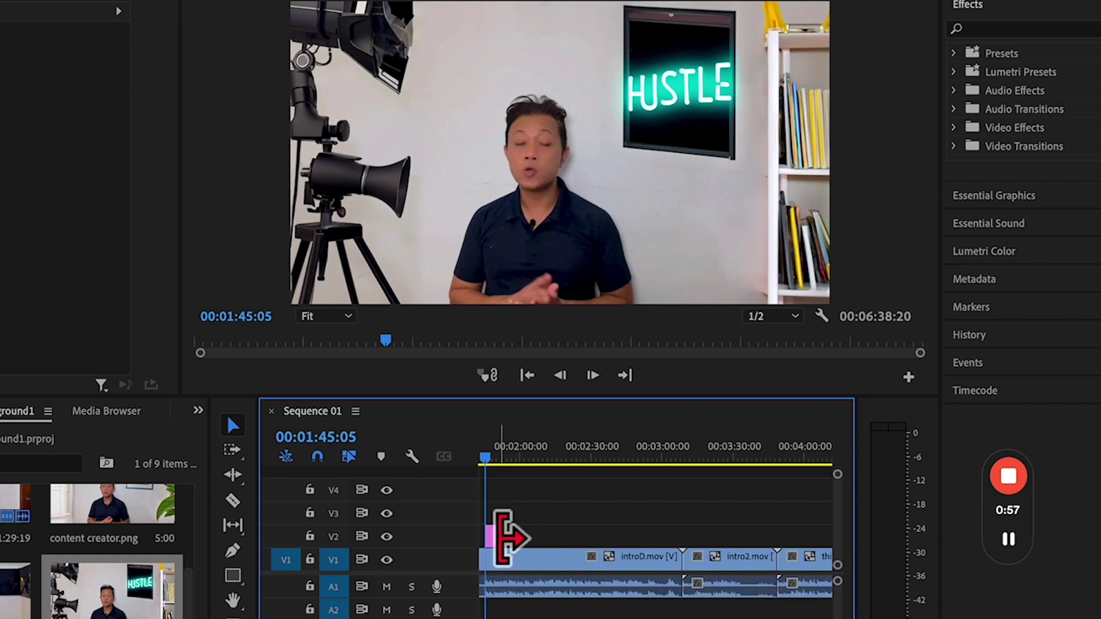
pyautogui.click(491, 537)
pyautogui.moveTo(504, 534); pyautogui.dragTo(616, 539)
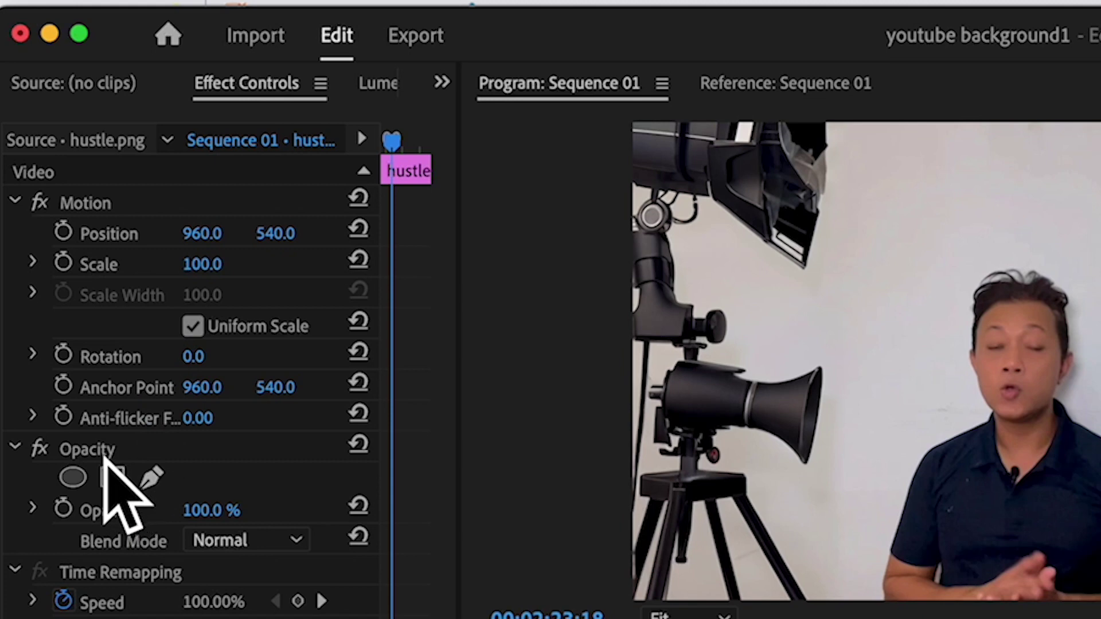
# Draw an inverted opacity mask around the presenter on hustle.png with Mask Feather 15
pyautogui.click(151, 477)
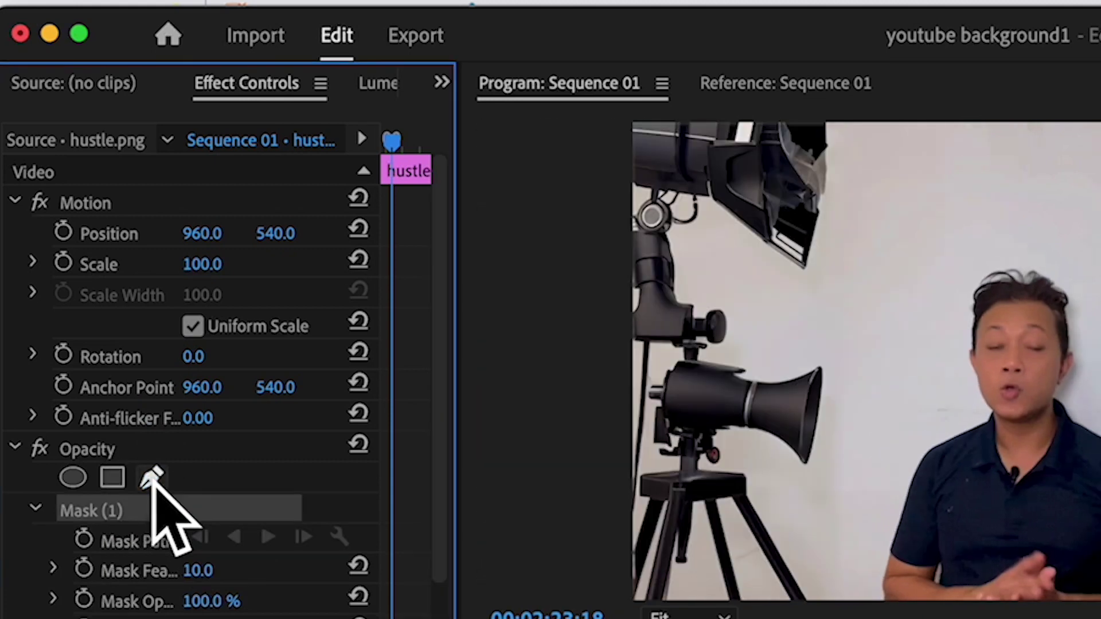
pyautogui.click(937, 396)
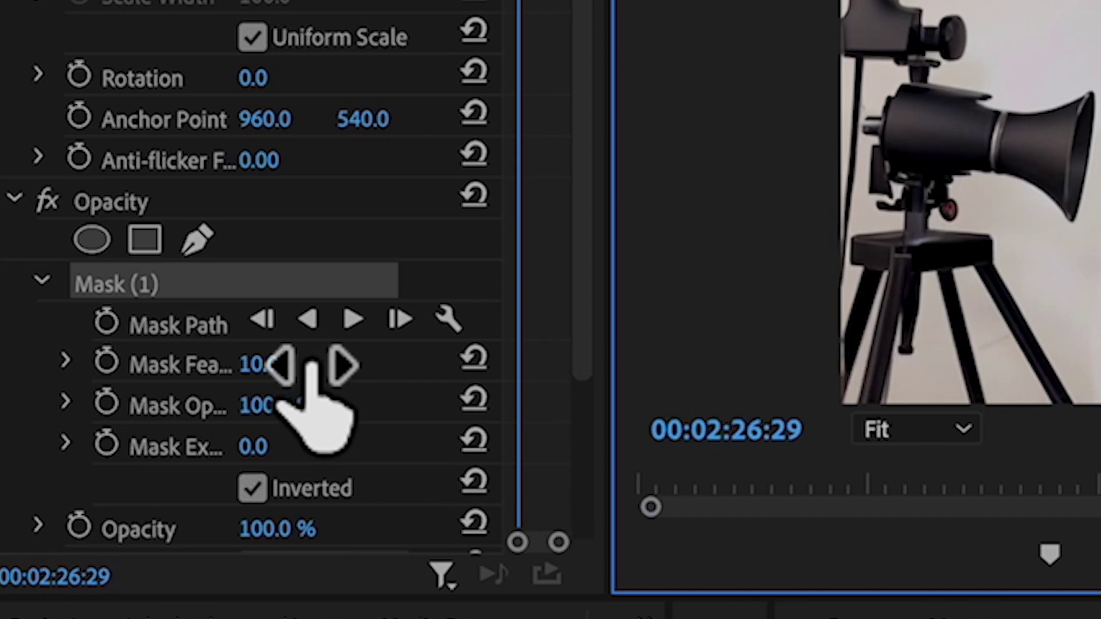
pyautogui.click(281, 361)
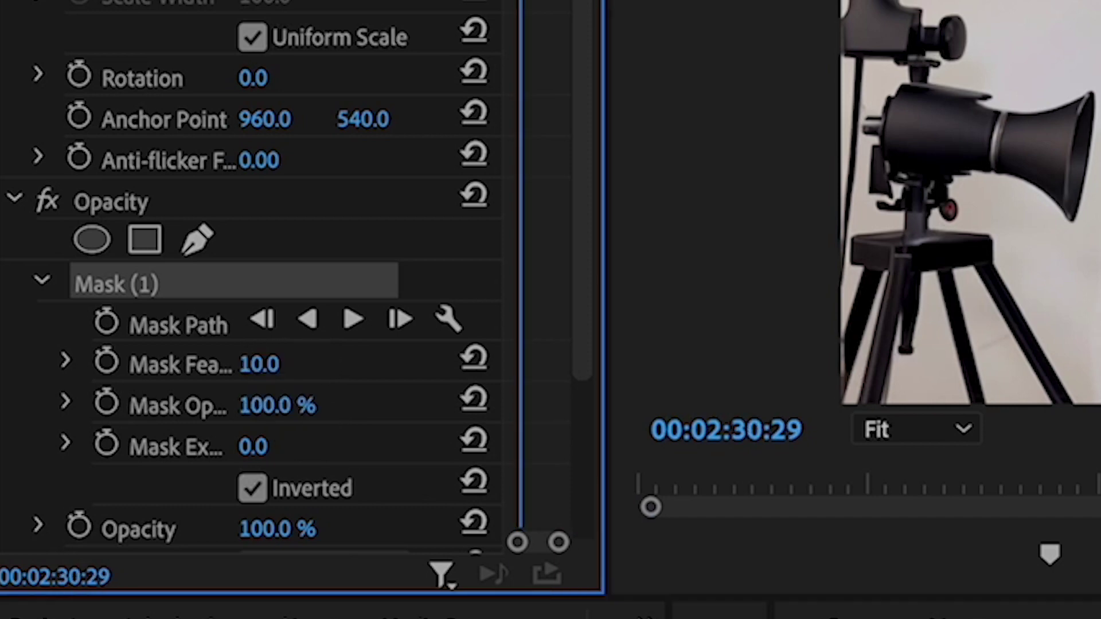
pyautogui.click(275, 364)
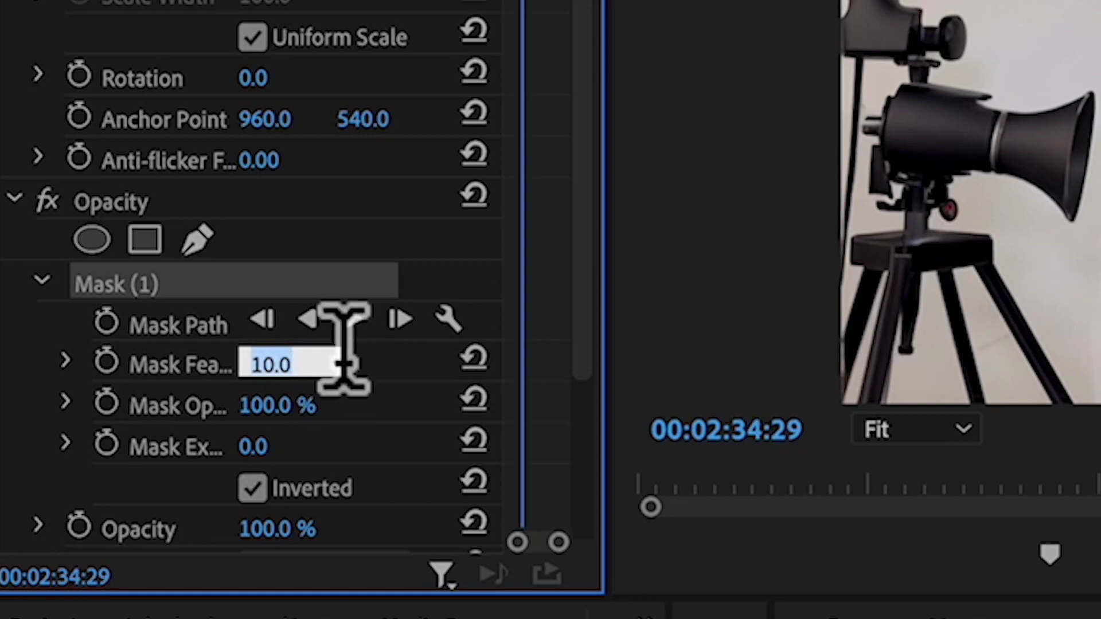
pyautogui.write('1')
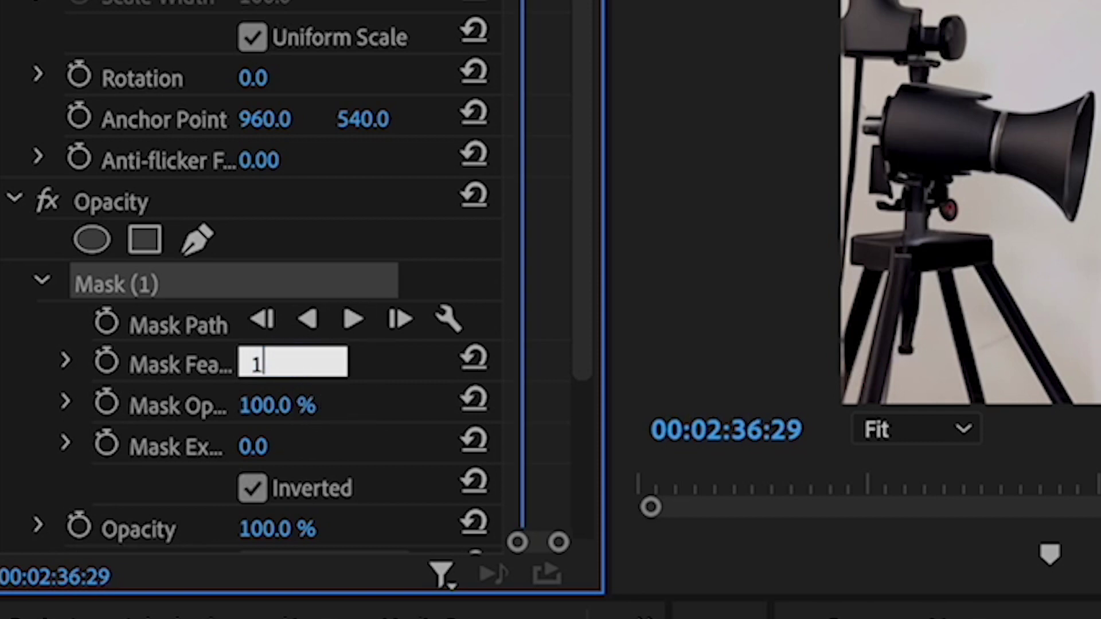
pyautogui.write('5')
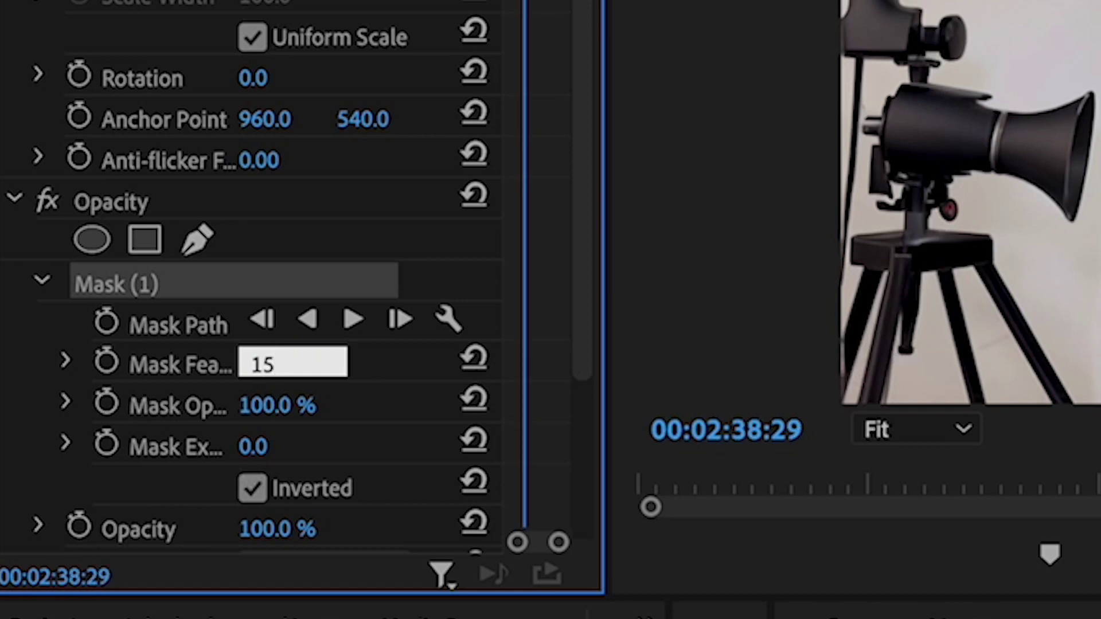